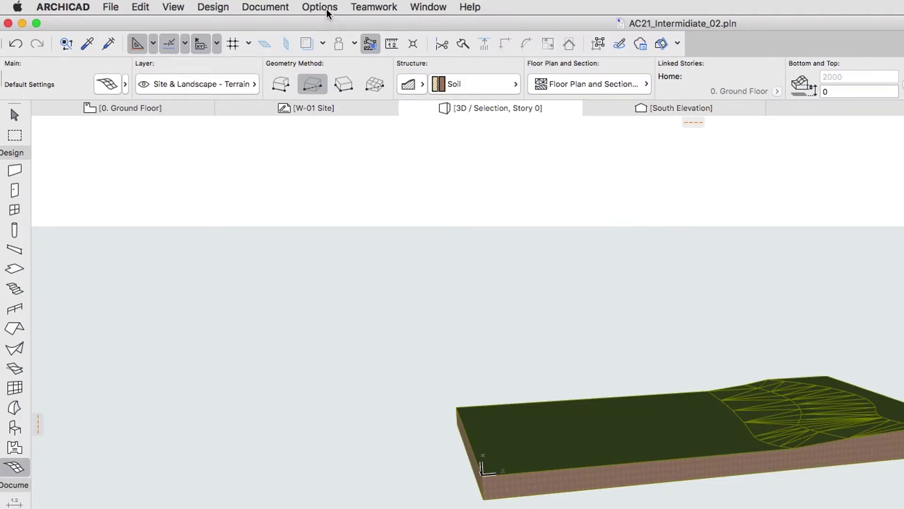
Open Element Attributes > Composites and select the 402 mm 215 Block Insulated Cavity Plastered composite.
{"action": "left_click", "coordinate": [219, 6]}
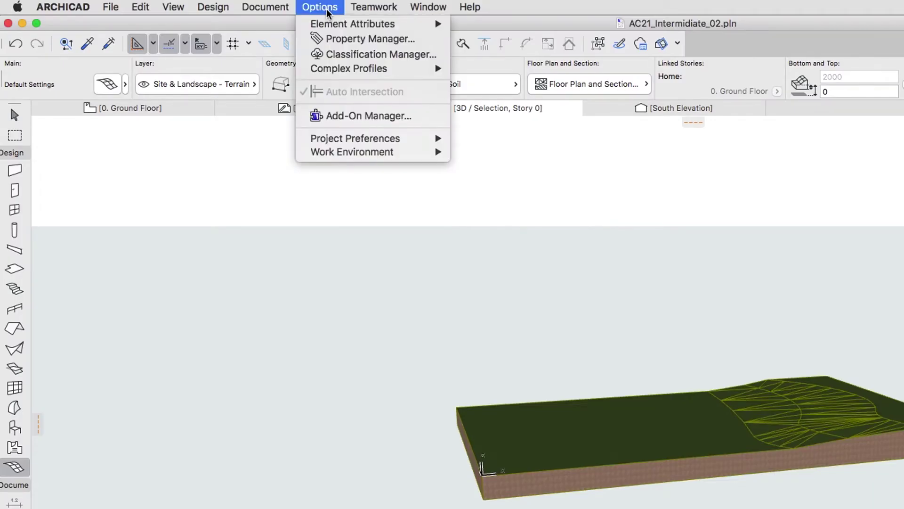
{"action": "mouse_move", "coordinate": [330, 24]}
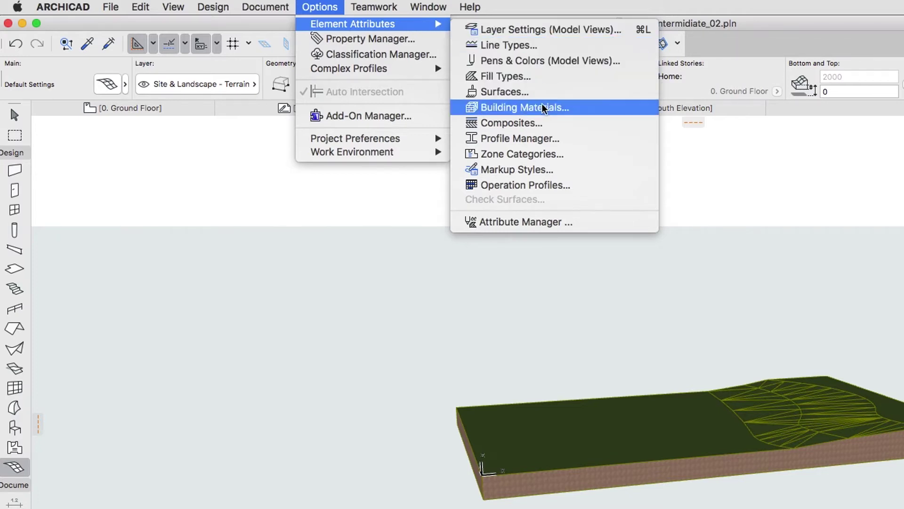
{"action": "left_click", "coordinate": [551, 127]}
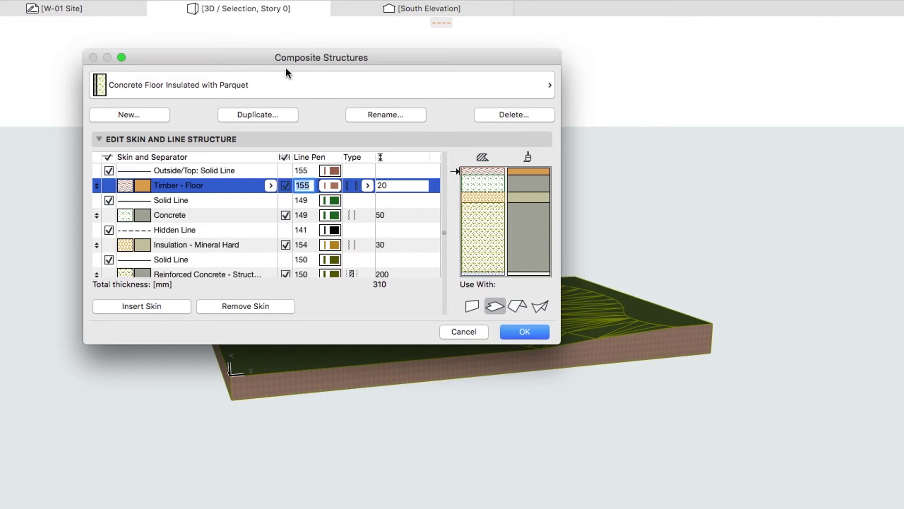
{"action": "left_click", "coordinate": [287, 83]}
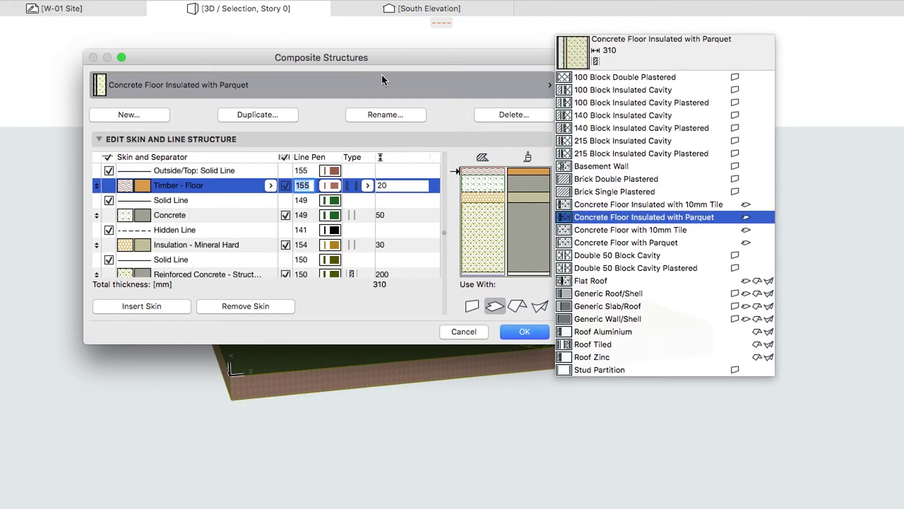
{"action": "left_click", "coordinate": [640, 153]}
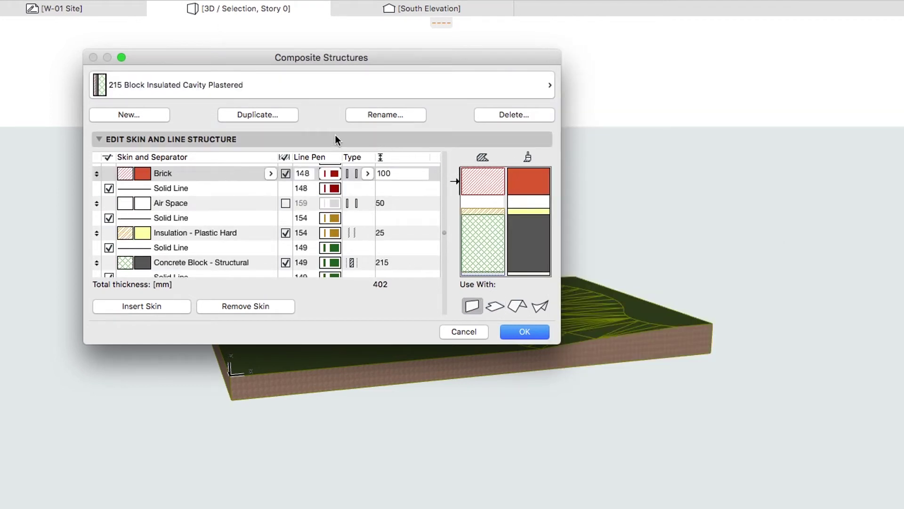
Duplicate the selected composite under the name 'Exterior Wall - White Brick'.
{"action": "left_click", "coordinate": [284, 118]}
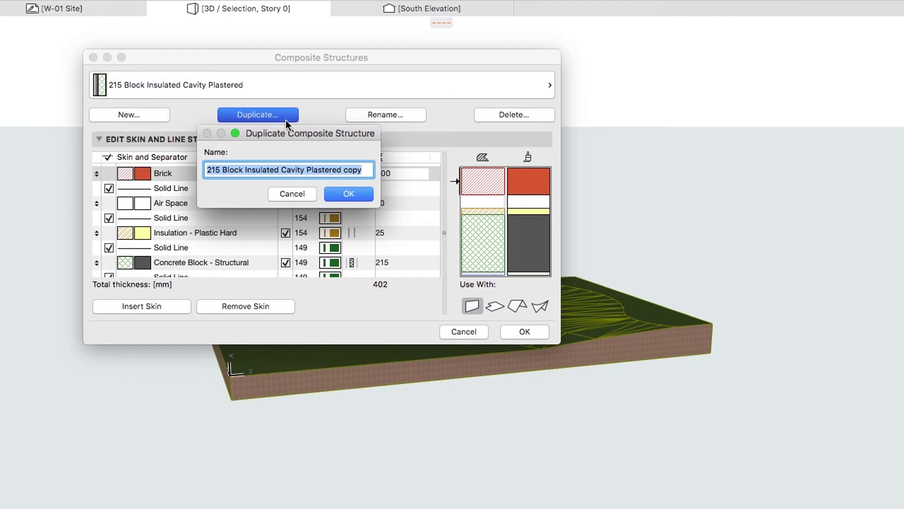
{"action": "type", "text": "Exterio"}
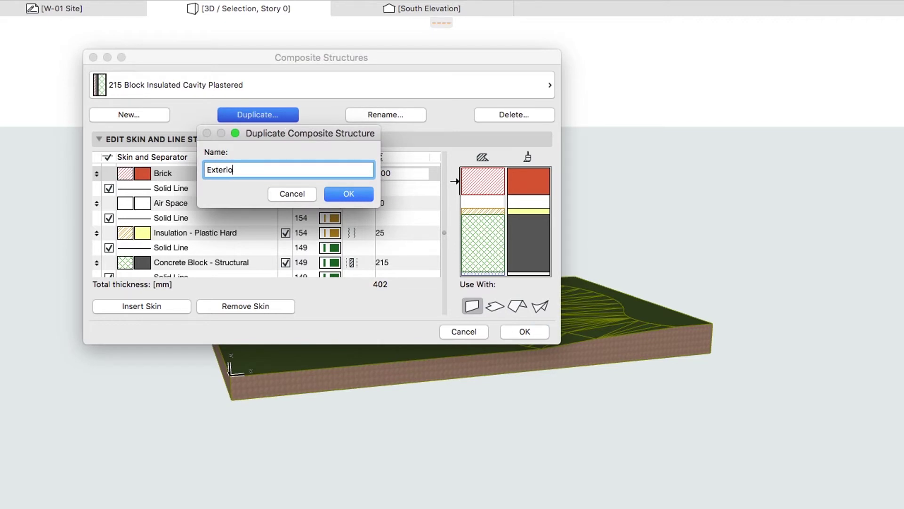
{"action": "type", "text": "r Wall - White Brick"}
{"action": "left_click", "coordinate": [329, 194]}
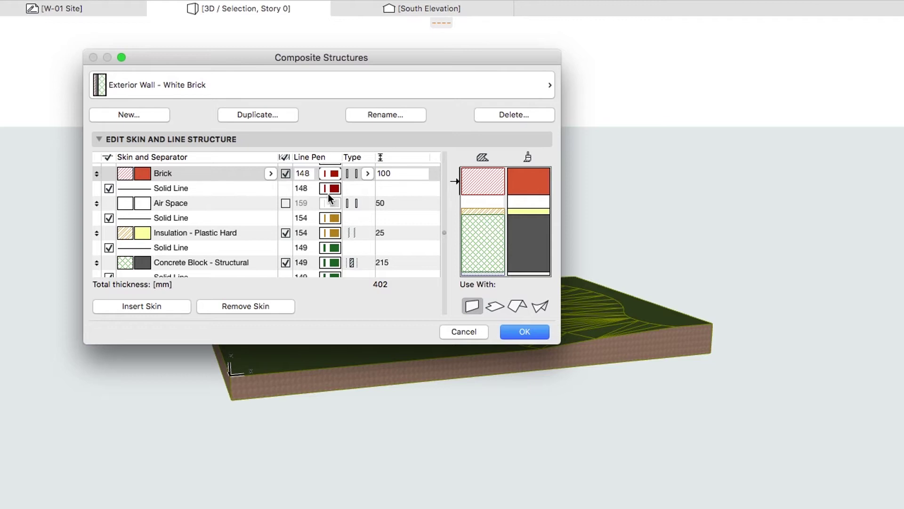
Change the outer brick skin to Brick - Finish (white) and remove the Air Space skin.
{"action": "left_click", "coordinate": [275, 173]}
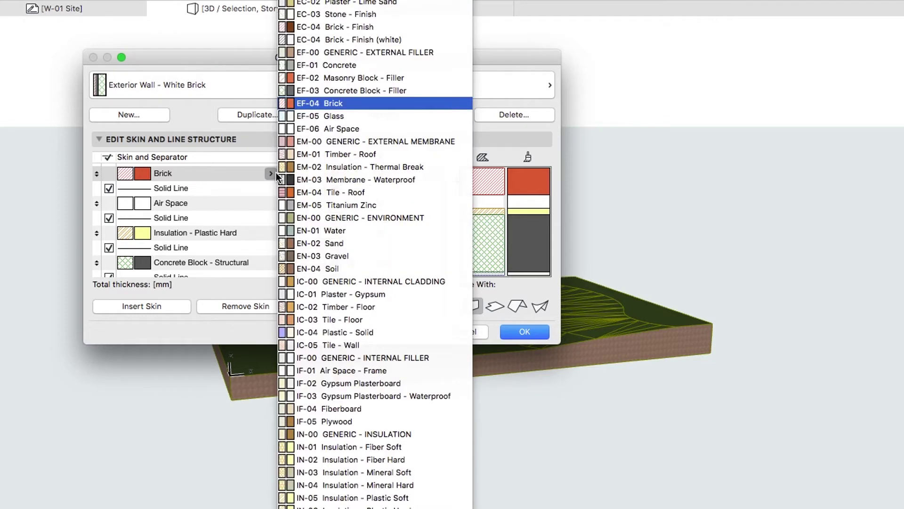
{"action": "left_click", "coordinate": [372, 39]}
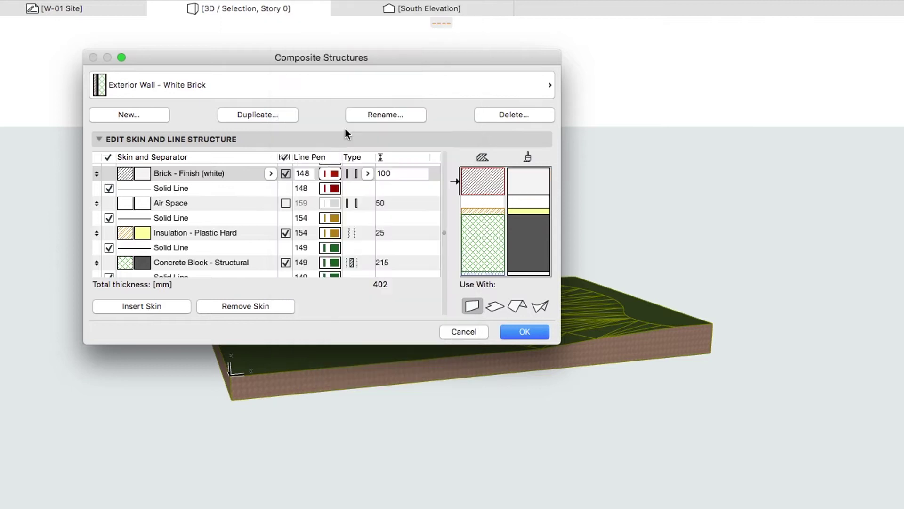
{"action": "left_click", "coordinate": [271, 203]}
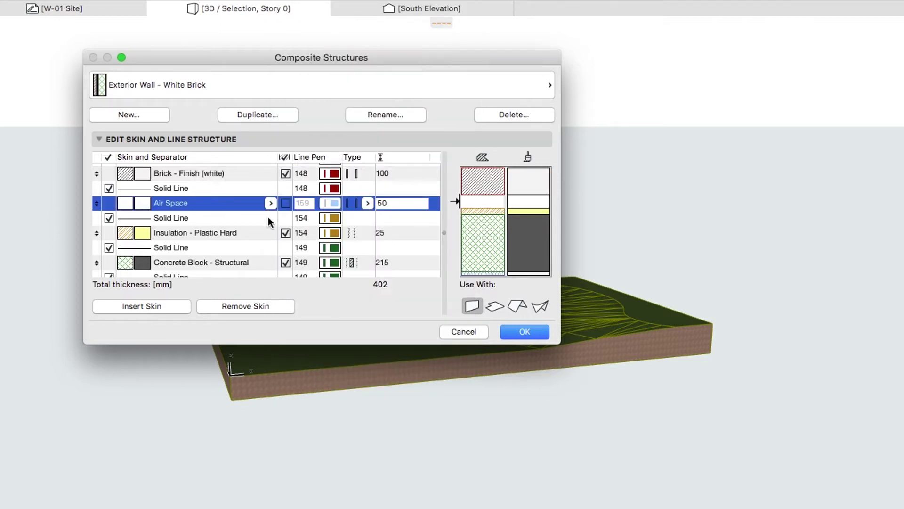
{"action": "left_click", "coordinate": [272, 306]}
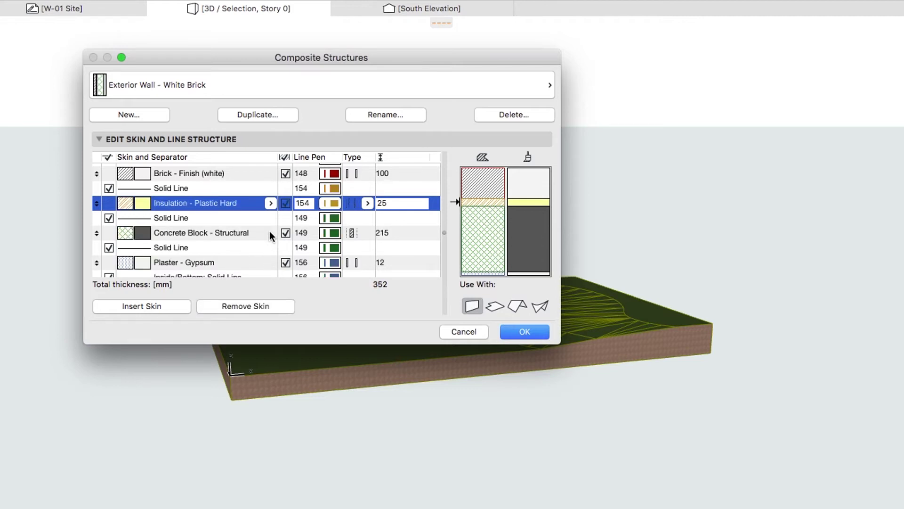
Make the insulation skin Insulation - Mineral Hard, 100 thick.
{"action": "left_click", "coordinate": [270, 205]}
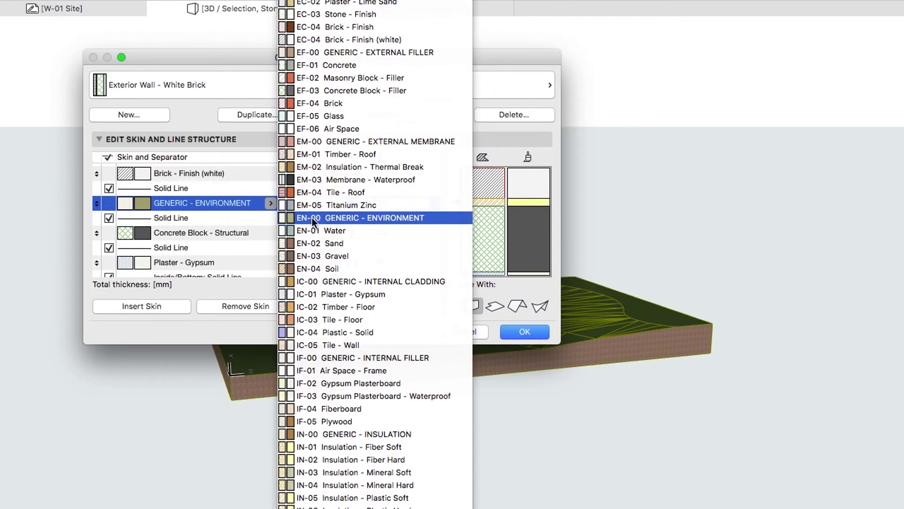
{"action": "left_click", "coordinate": [431, 484]}
{"action": "left_click", "coordinate": [389, 207]}
{"action": "double_click", "coordinate": [383, 207]}
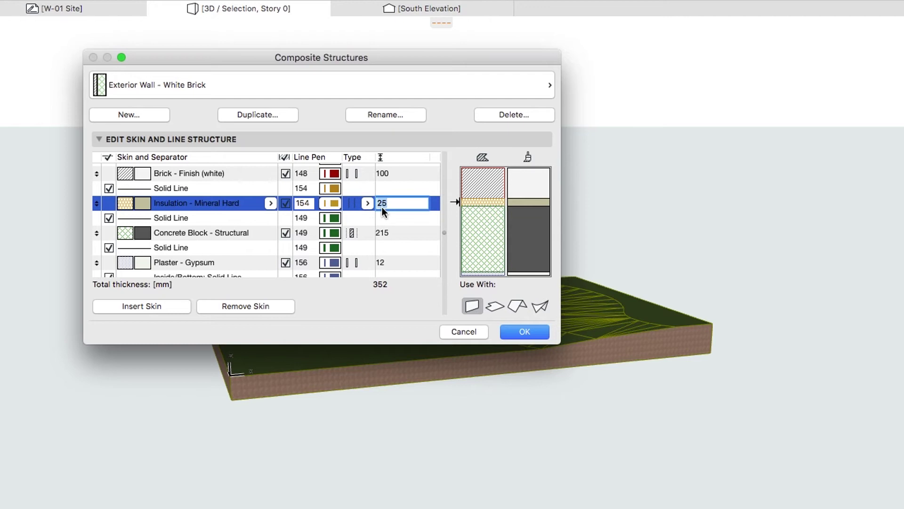
{"action": "type", "text": "100"}
{"action": "key", "text": "Return"}
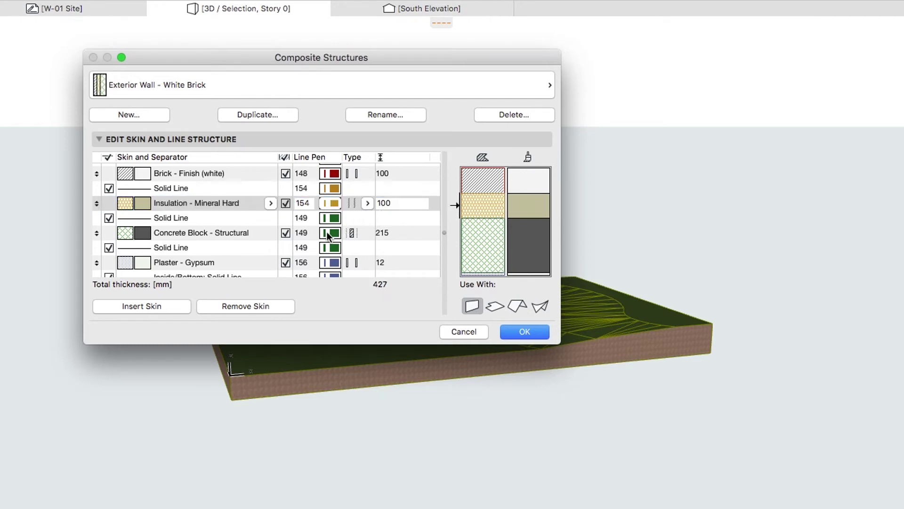
Change the Concrete Block core to Masonry Block - Structural, 250 thick.
{"action": "left_click", "coordinate": [261, 236]}
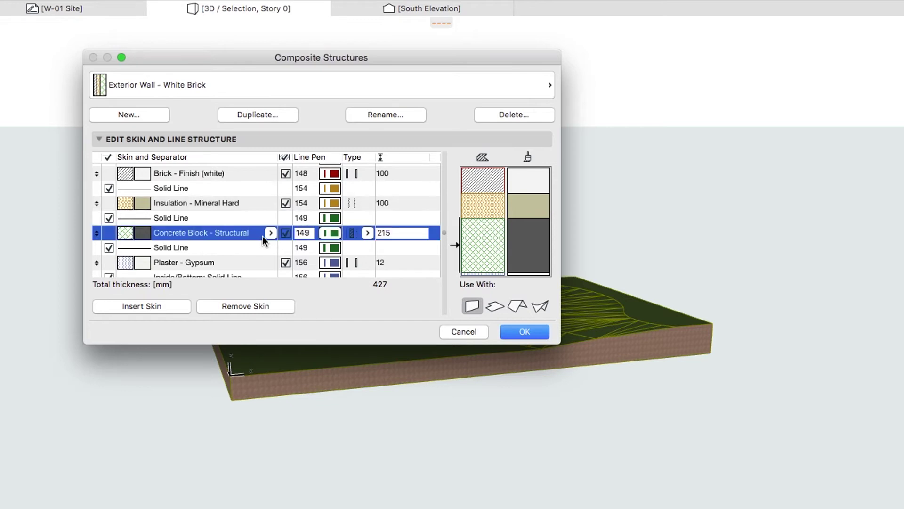
{"action": "left_click", "coordinate": [269, 233]}
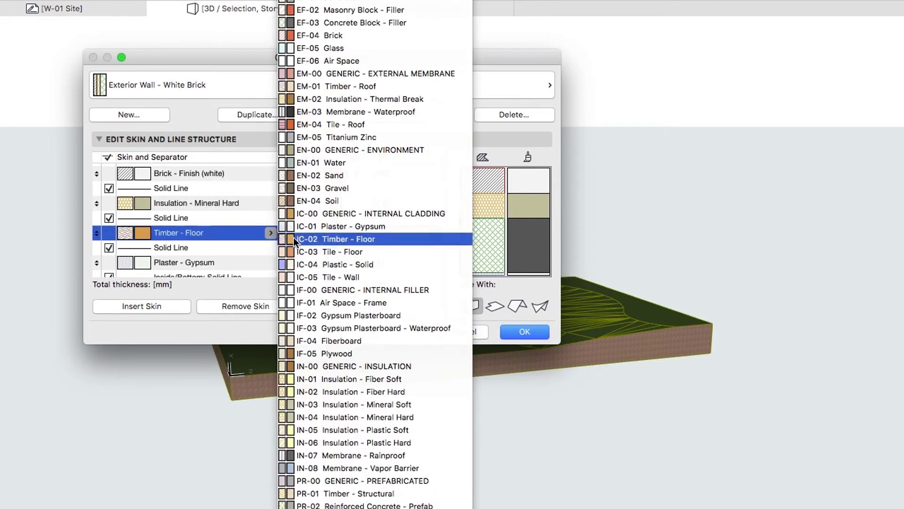
{"action": "left_click", "coordinate": [367, 503]}
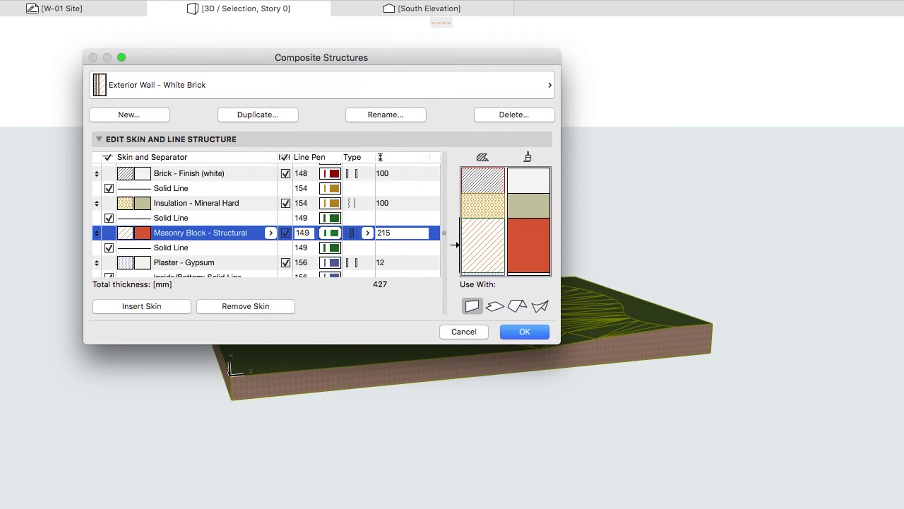
{"action": "left_click", "coordinate": [394, 235]}
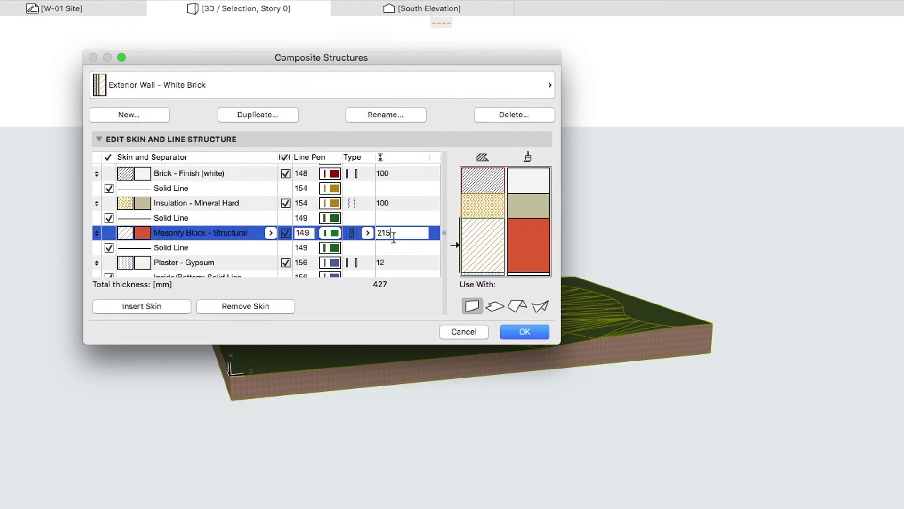
{"action": "key", "text": "BackSpace"}
{"action": "key", "text": "BackSpace"}
{"action": "type", "text": "50"}
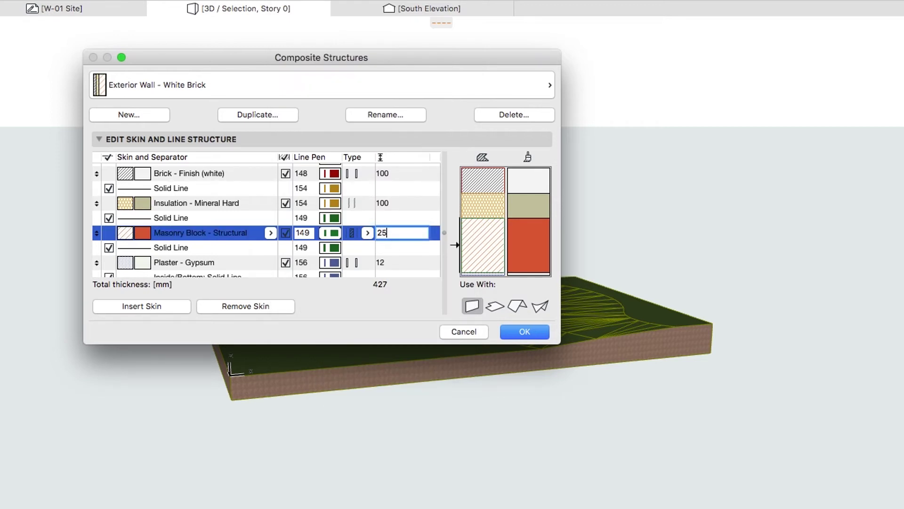
{"action": "key", "text": "Return"}
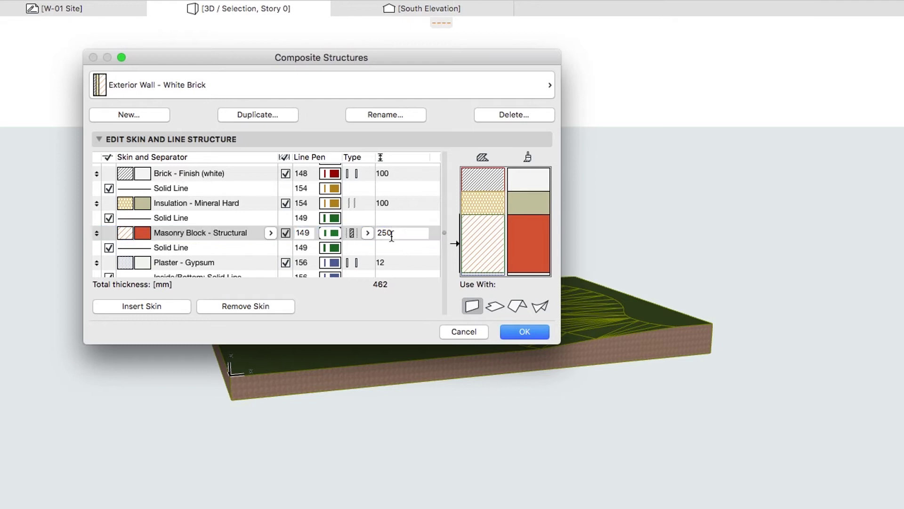
Set the Plaster - Gypsum skin to 20 and confirm the 470 mm composite.
{"action": "left_click", "coordinate": [392, 259]}
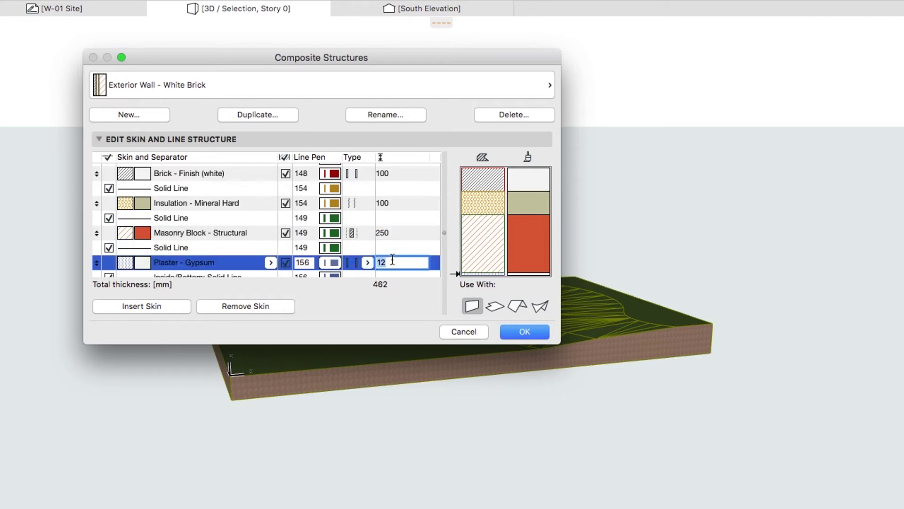
{"action": "type", "text": "20"}
{"action": "key", "text": "Return"}
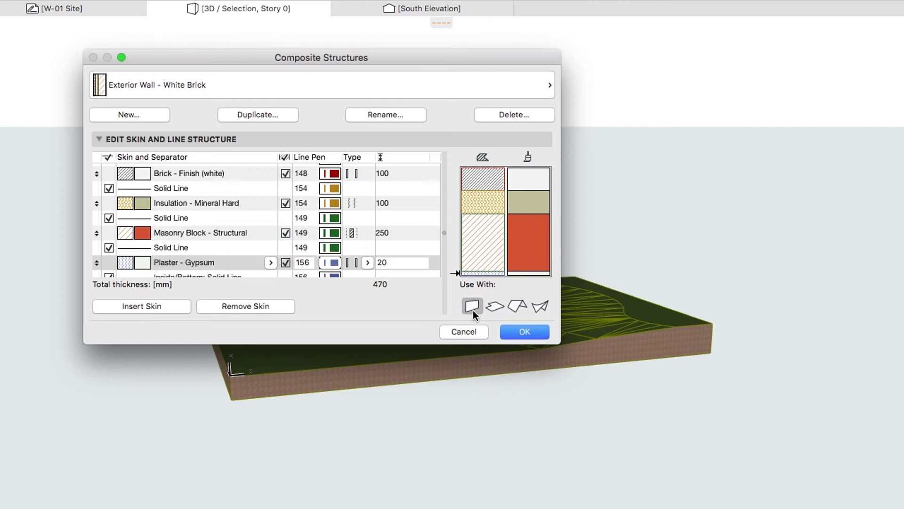
{"action": "left_click", "coordinate": [512, 329]}
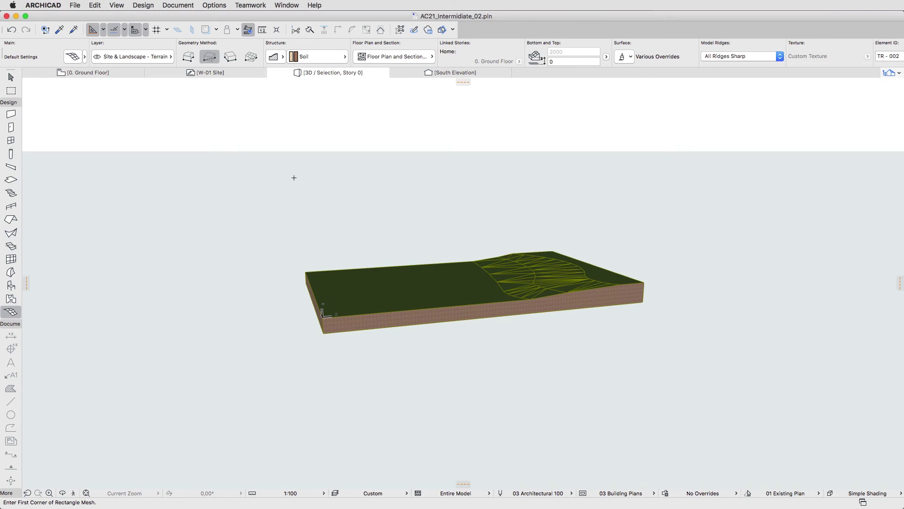
On the 0. Ground Floor plan, activate the Wall tool and show its Exterior Wall - White Brick favorite.
{"action": "left_click", "coordinate": [132, 72]}
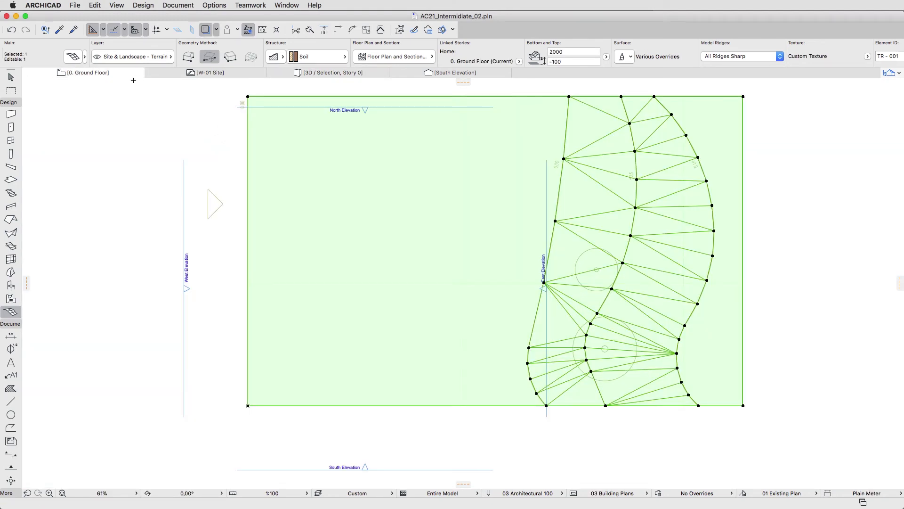
{"action": "key", "text": "Escape"}
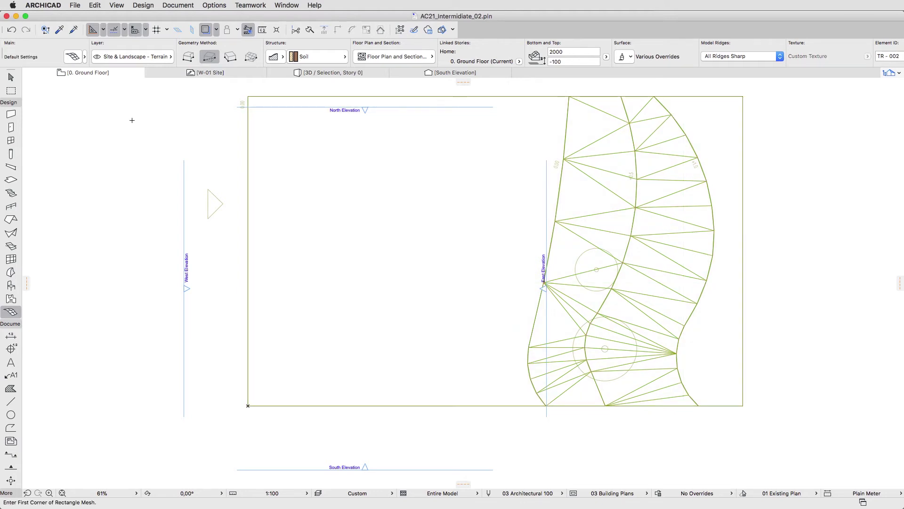
{"action": "left_click", "coordinate": [12, 116]}
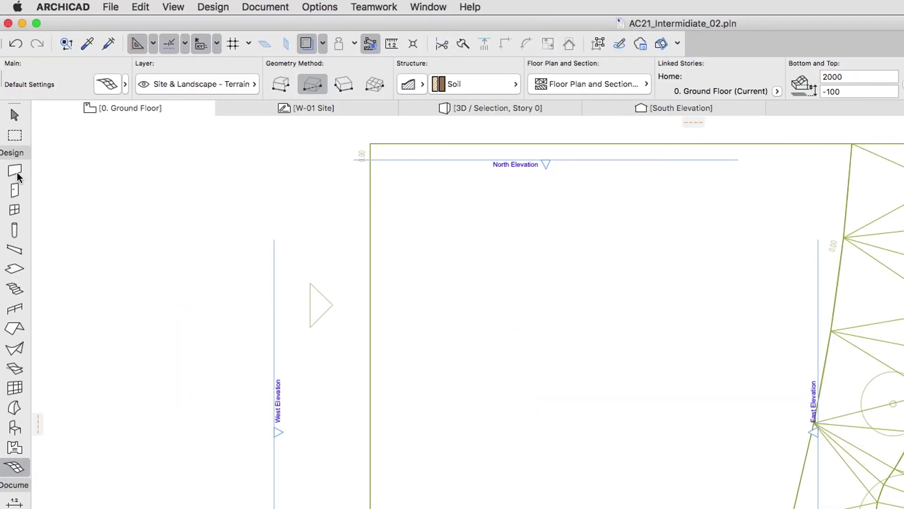
{"action": "left_click", "coordinate": [24, 173]}
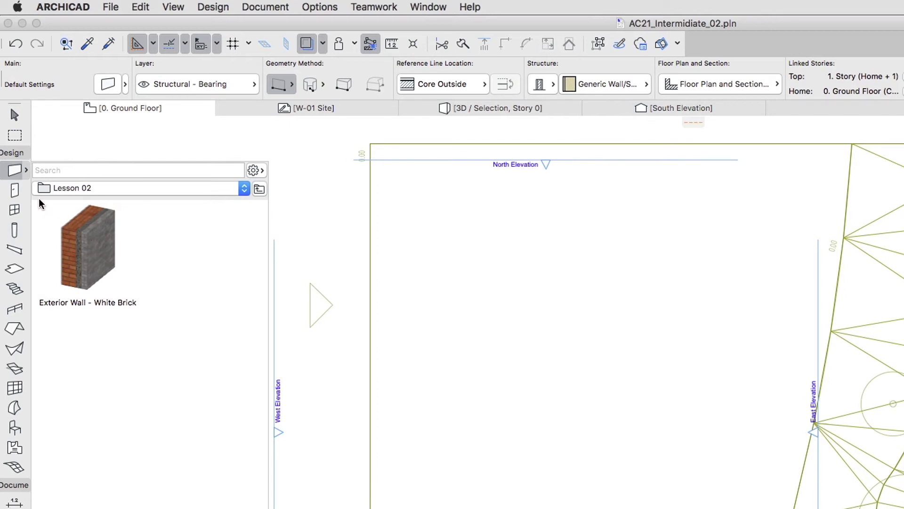
In Wall Default Settings, link the top to 2. Story with offset 1000 and bottom offset -100.
{"action": "double_click", "coordinate": [15, 172]}
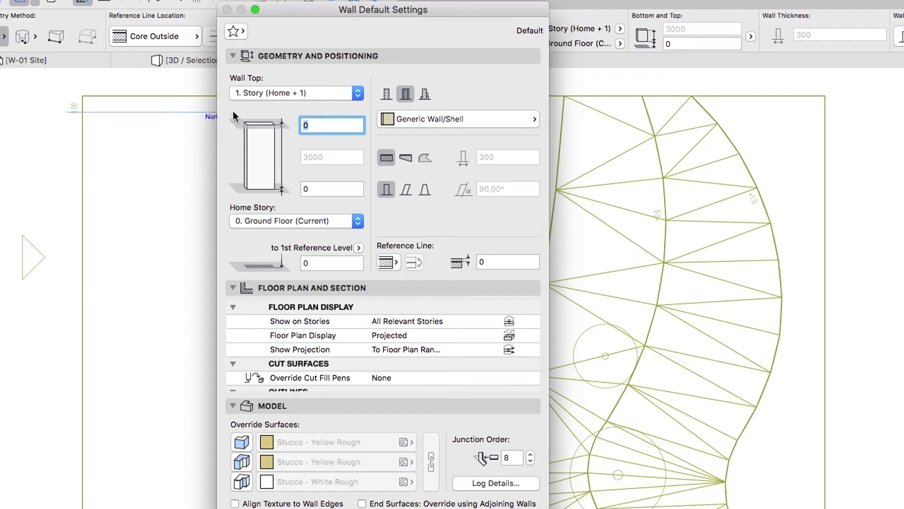
{"action": "left_click", "coordinate": [259, 97]}
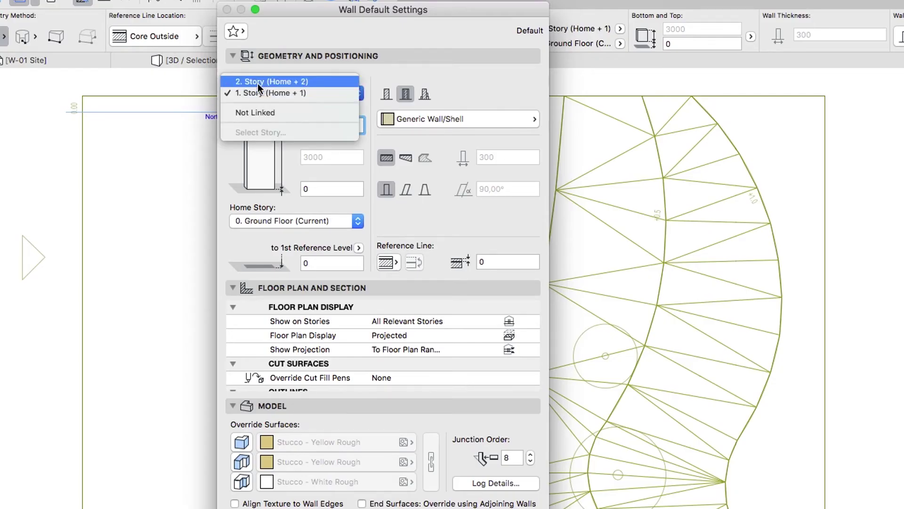
{"action": "left_click", "coordinate": [258, 84]}
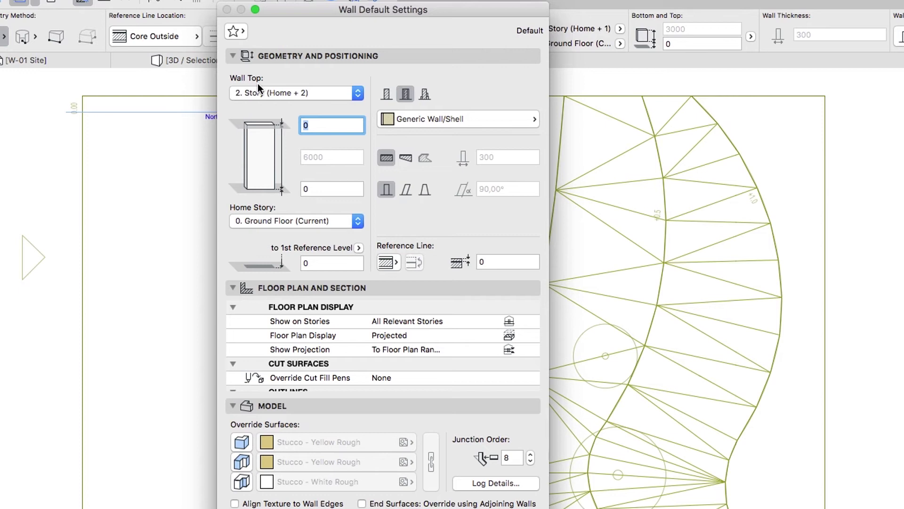
{"action": "left_click", "coordinate": [314, 125]}
{"action": "key", "text": "BackSpace"}
{"action": "type", "text": "1000"}
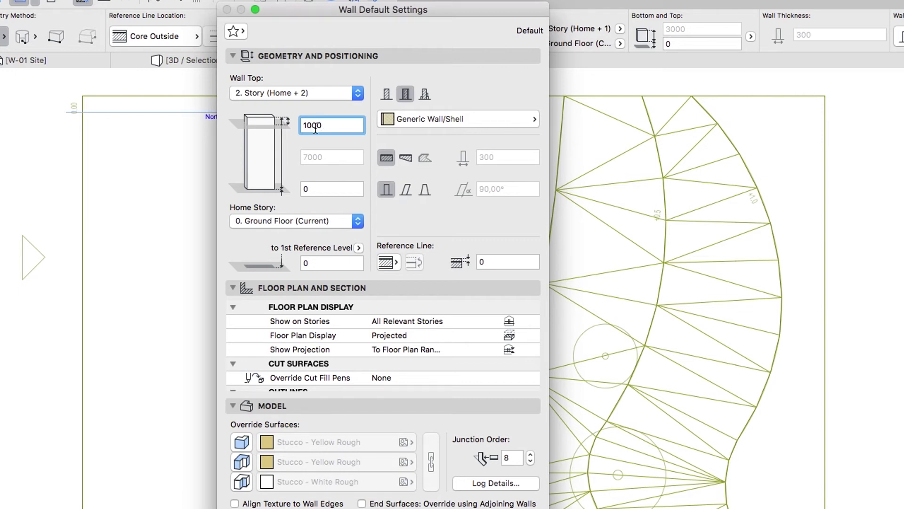
{"action": "left_click", "coordinate": [314, 188]}
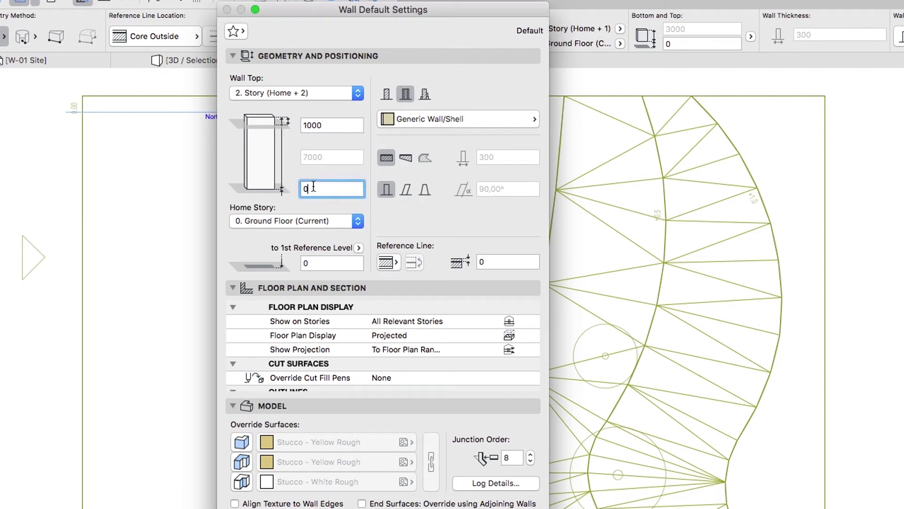
{"action": "key", "text": "BackSpace"}
{"action": "type", "text": "-100"}
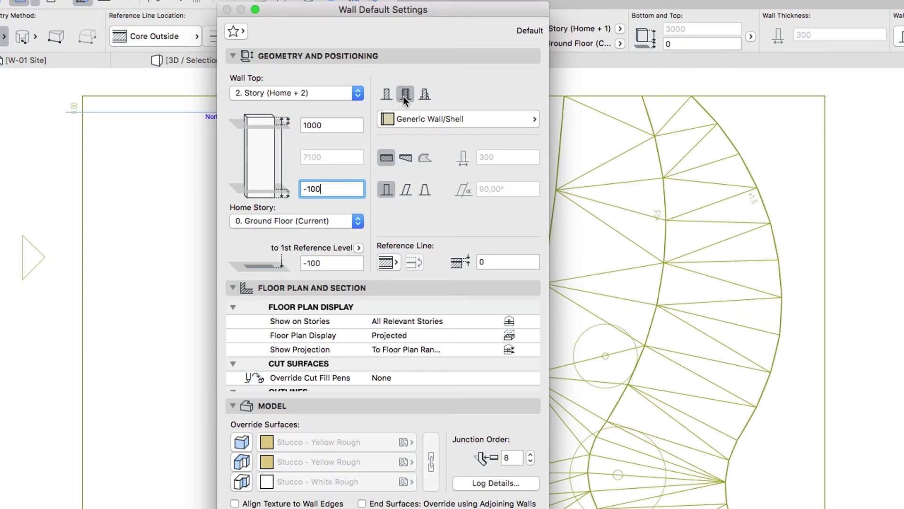
Choose the Exterior Wall - White Brick composite and set the reference line to Core Inside.
{"action": "left_click", "coordinate": [414, 119]}
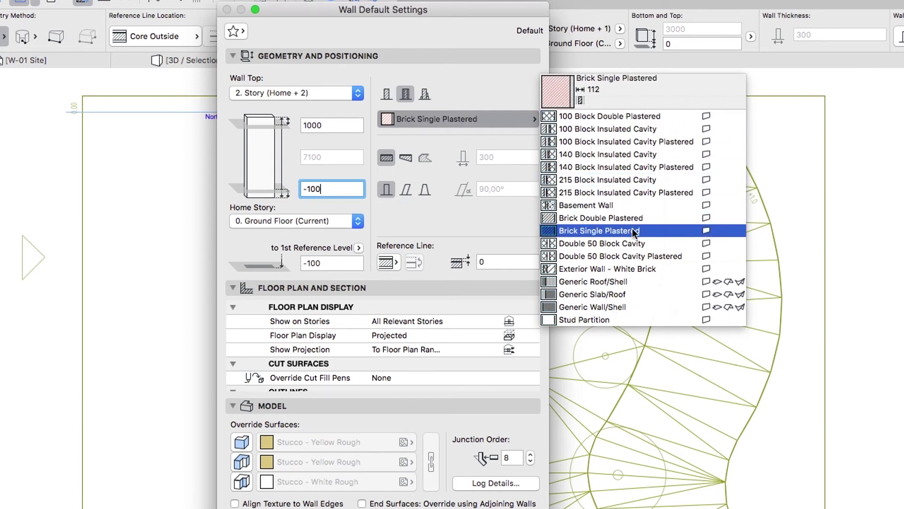
{"action": "left_click", "coordinate": [657, 277]}
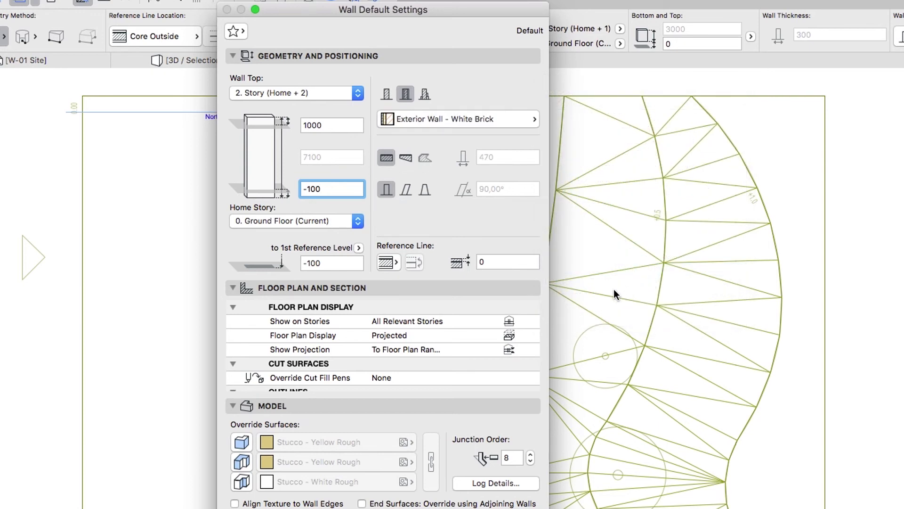
{"action": "left_click", "coordinate": [397, 262]}
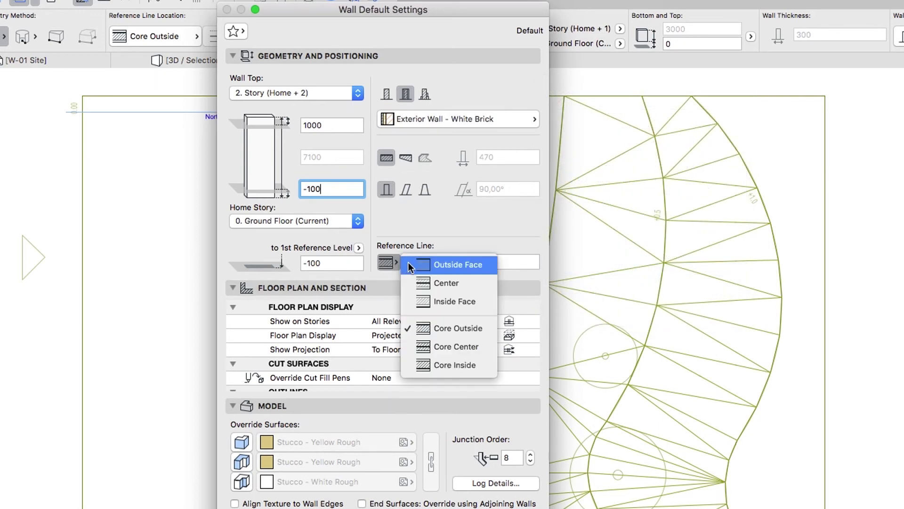
{"action": "left_click", "coordinate": [456, 364]}
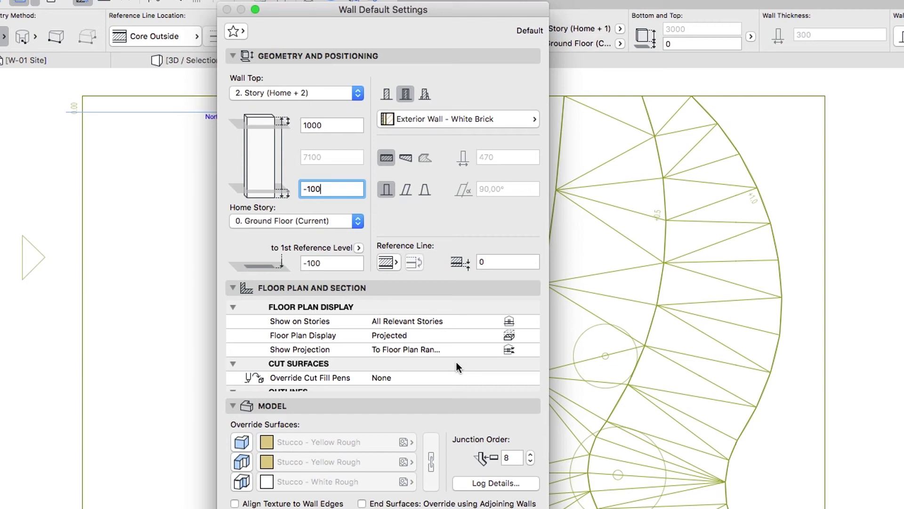
Set Floor Plan Display's Show Projection option to Entire Element.
{"action": "left_click", "coordinate": [451, 324]}
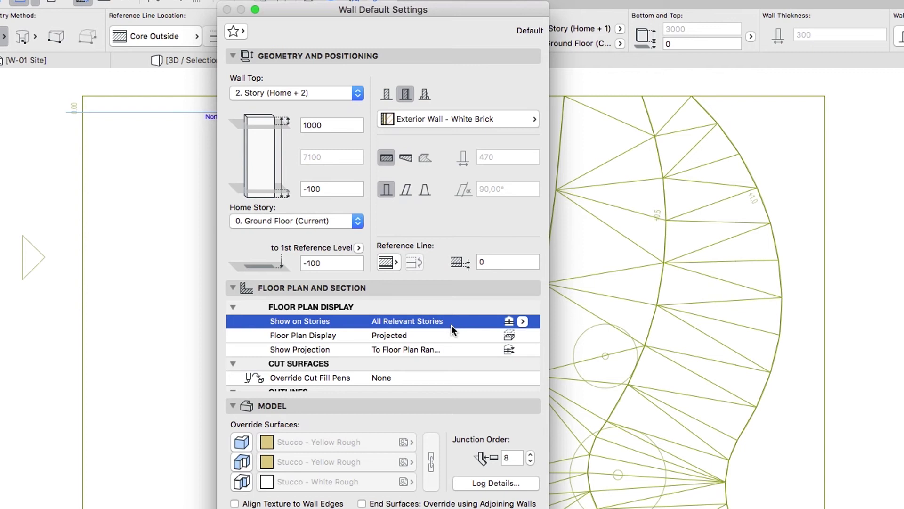
{"action": "left_click", "coordinate": [452, 334]}
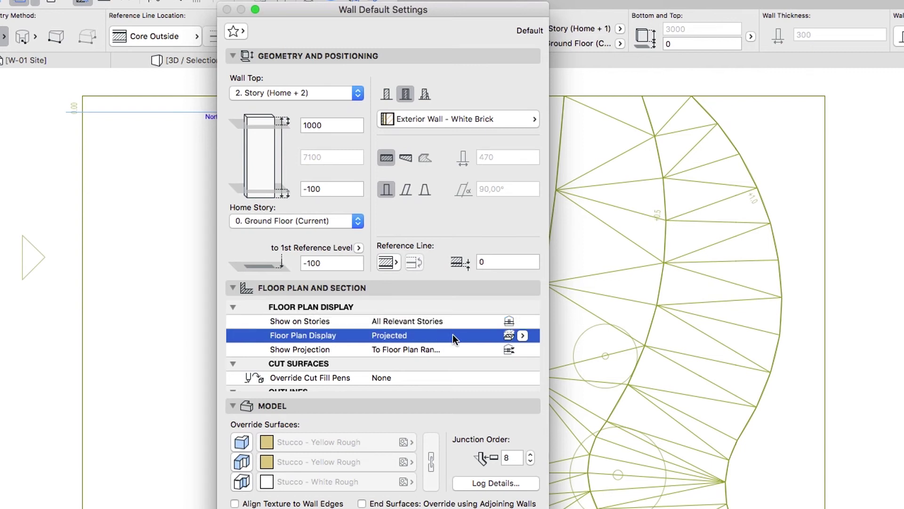
{"action": "left_click", "coordinate": [456, 349]}
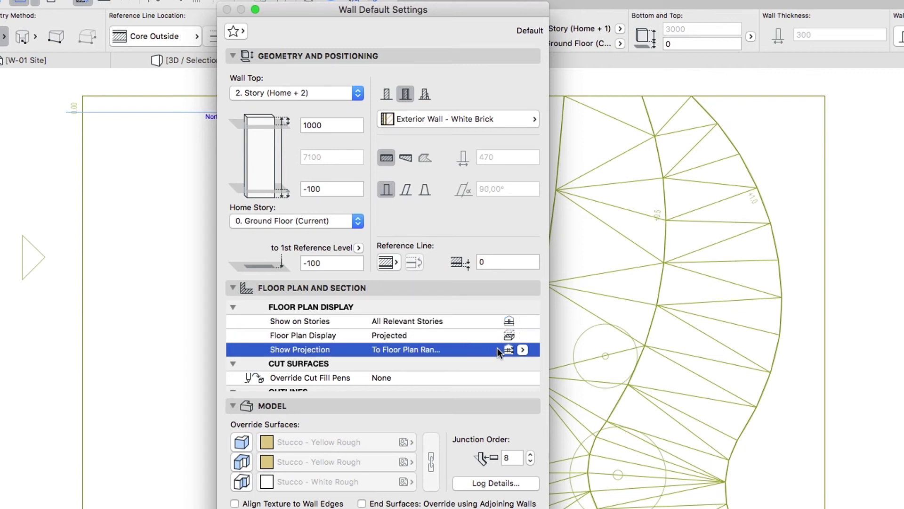
{"action": "left_click", "coordinate": [520, 349]}
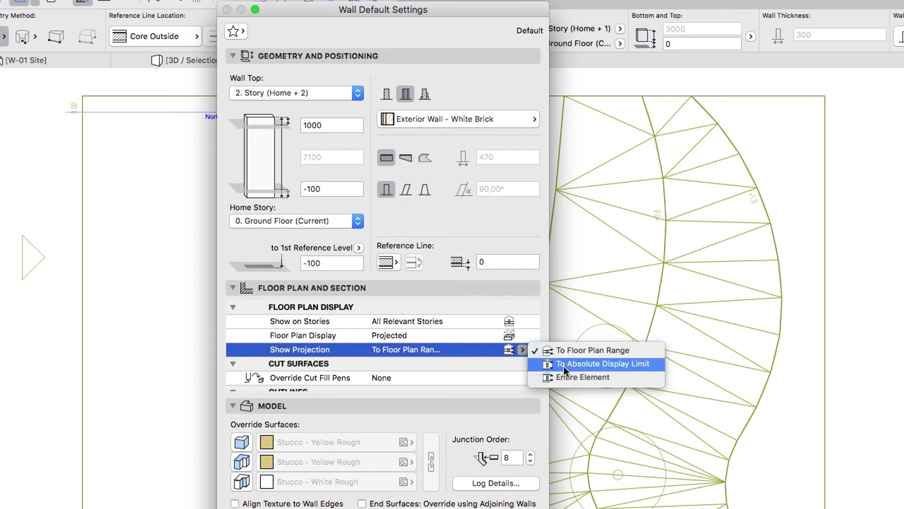
{"action": "left_click", "coordinate": [616, 378]}
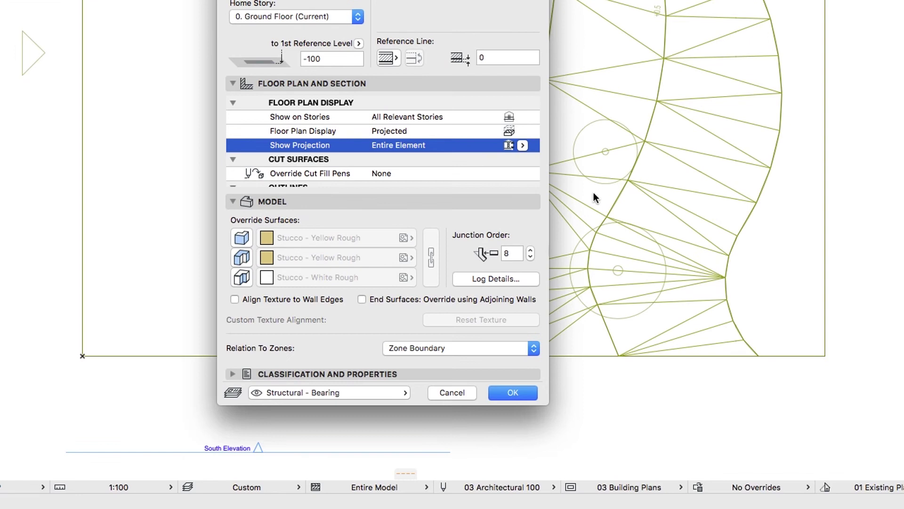
Set Structural Function to Load-Bearing Element and Position to Exterior, then accept the settings.
{"action": "left_click", "coordinate": [528, 204]}
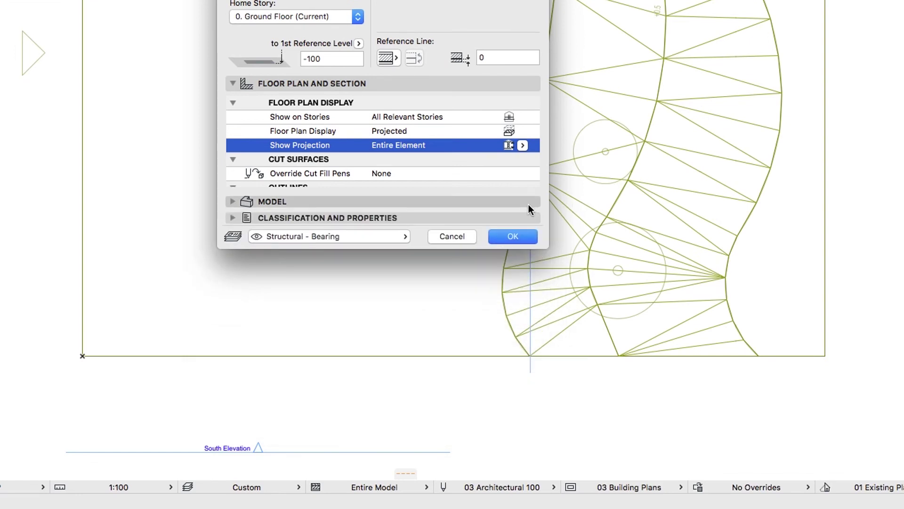
{"action": "left_click", "coordinate": [528, 219]}
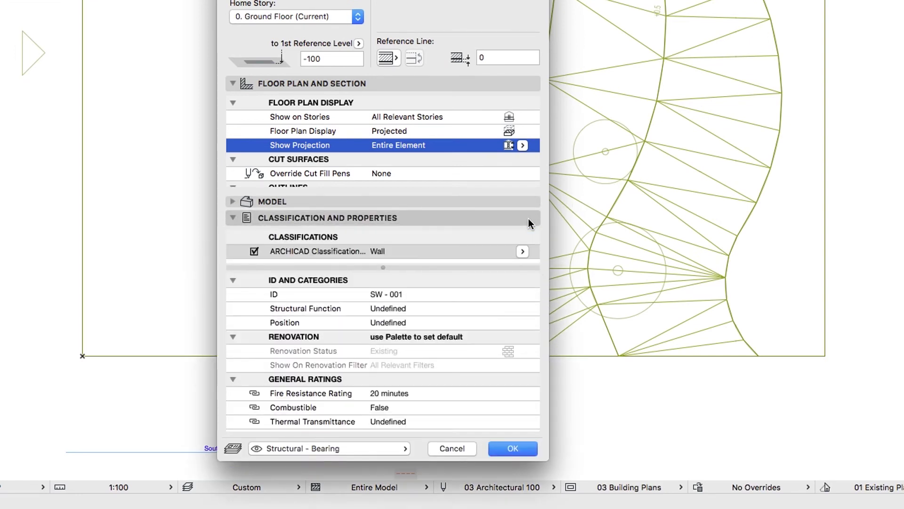
{"action": "left_click", "coordinate": [503, 307]}
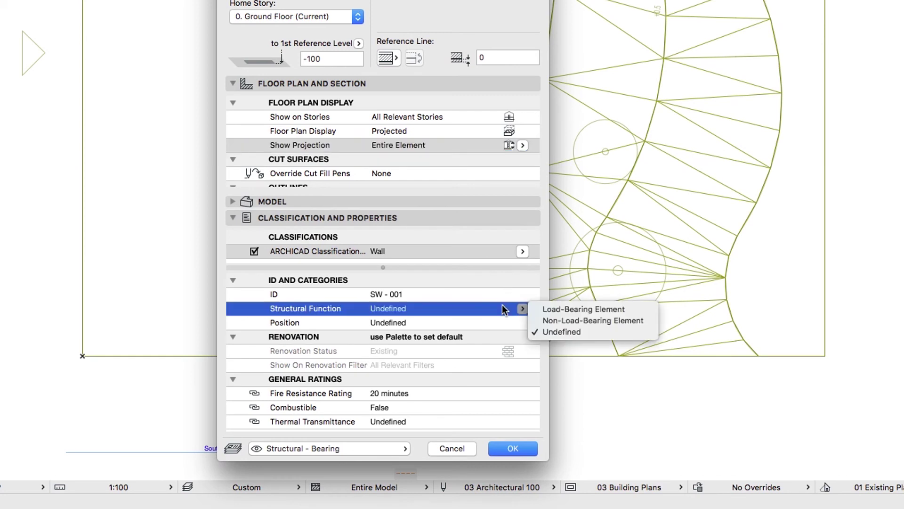
{"action": "left_click", "coordinate": [536, 310]}
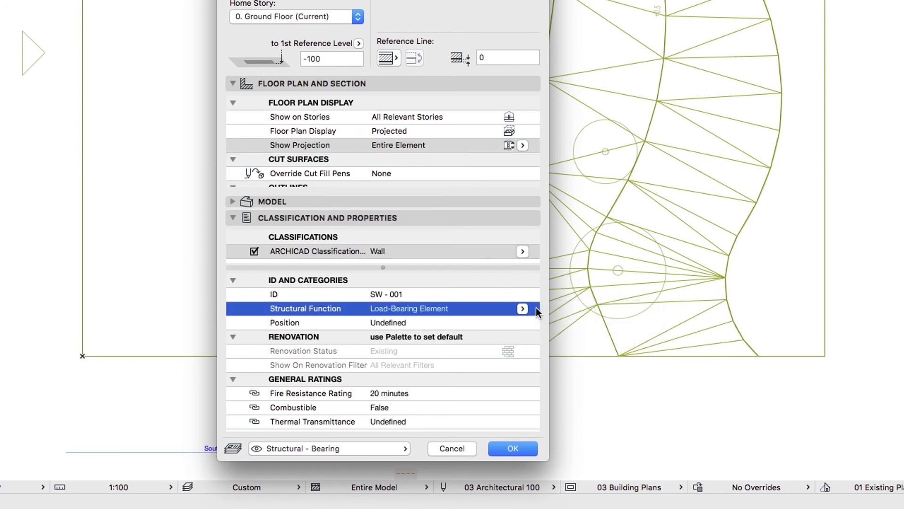
{"action": "left_click", "coordinate": [522, 323]}
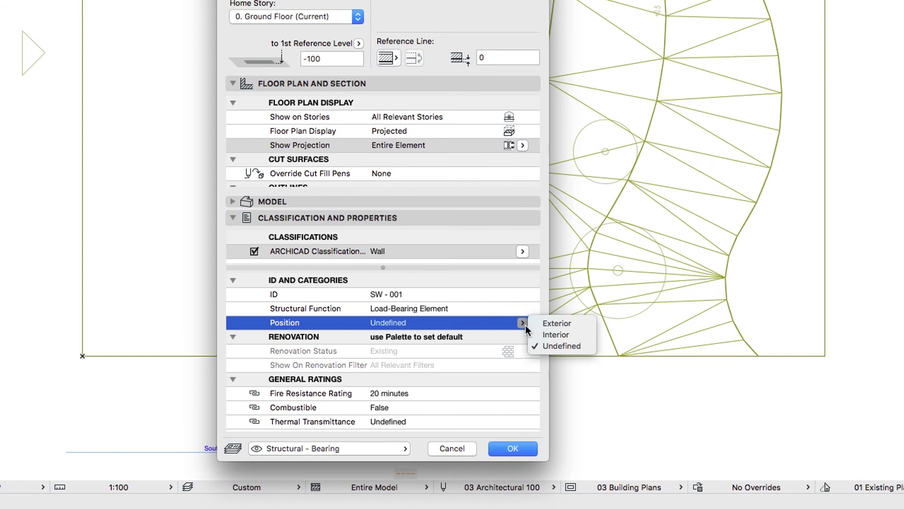
{"action": "left_click", "coordinate": [535, 323]}
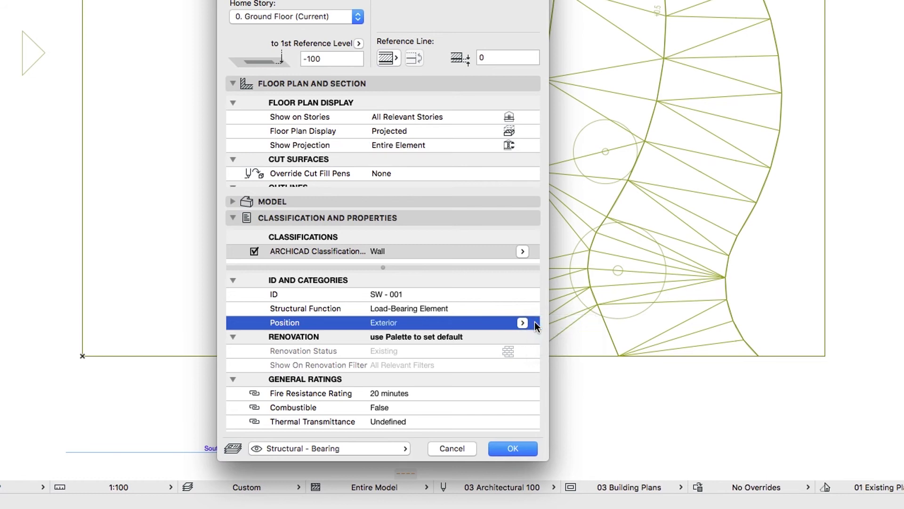
{"action": "left_click", "coordinate": [521, 445]}
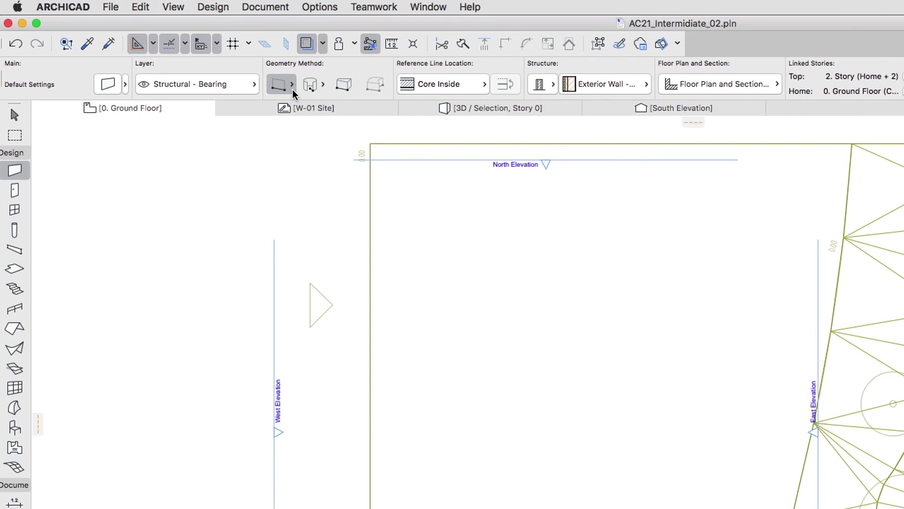
Choose the Rectangle geometry method for the Wall tool in the Info Box.
{"action": "left_click", "coordinate": [292, 91]}
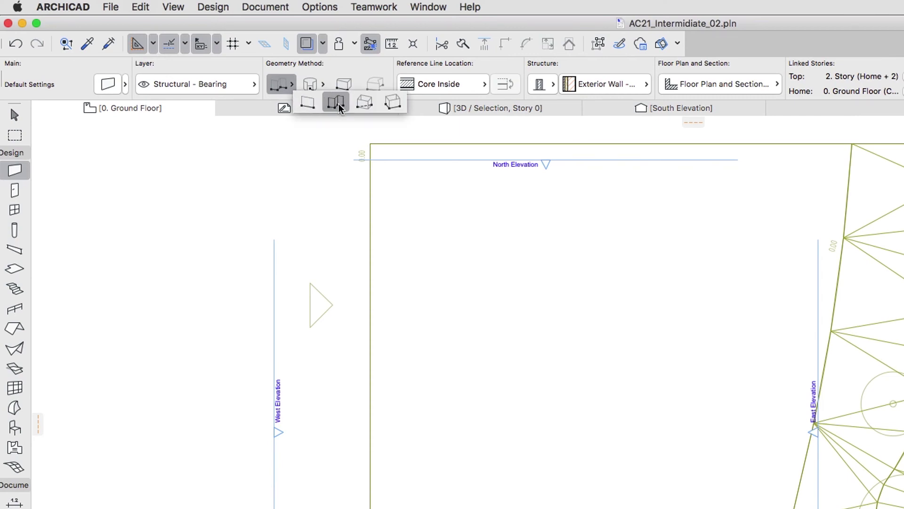
{"action": "left_click", "coordinate": [363, 106]}
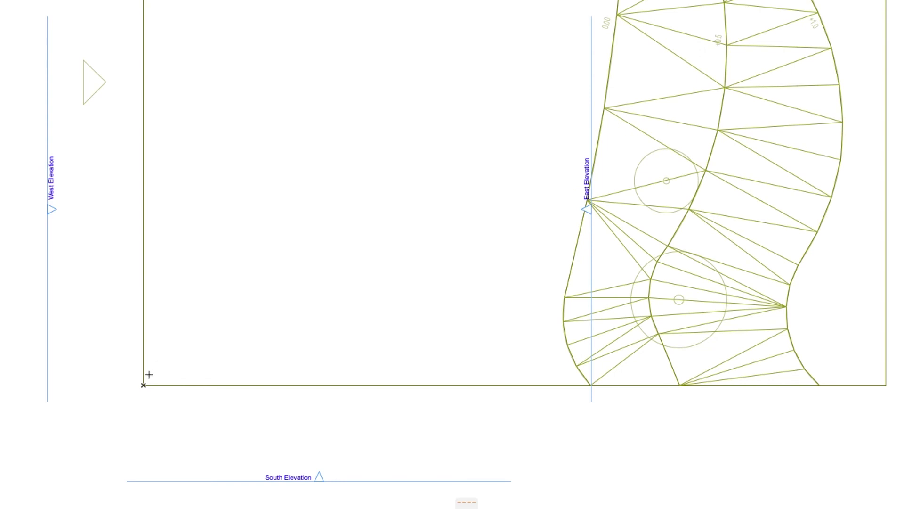
Place the wall rectangle's first corner at X 10000, Y 8000 relative to the site's bottom-left corner.
{"action": "left_click", "coordinate": [143, 384]}
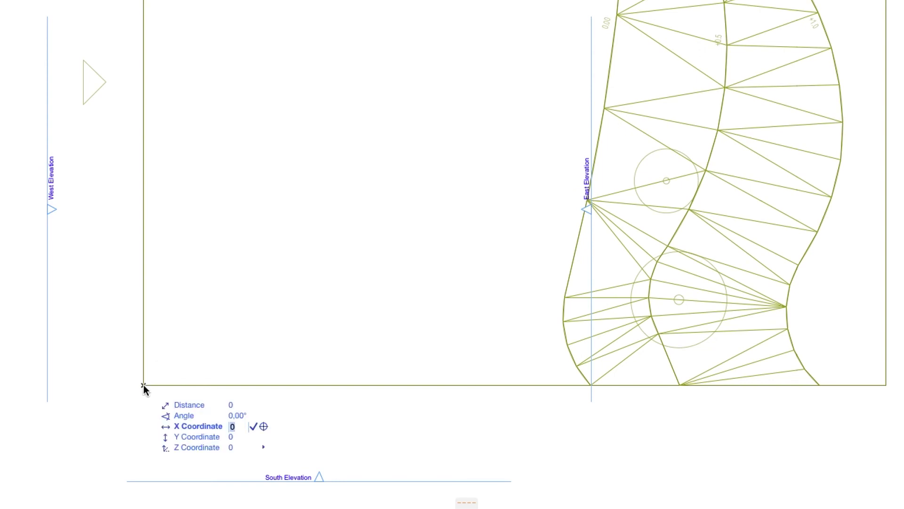
{"action": "type", "text": "10000"}
{"action": "key", "text": "Return"}
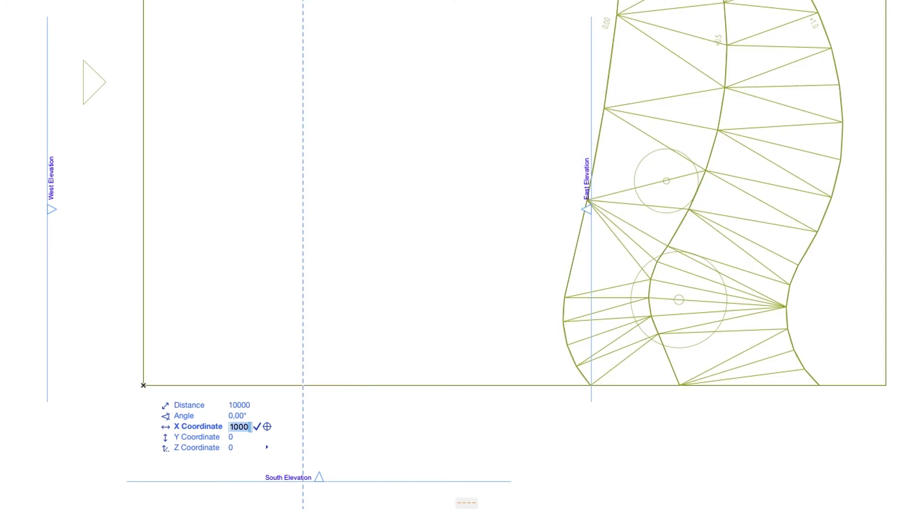
{"action": "key", "text": "Tab"}
{"action": "type", "text": "8000"}
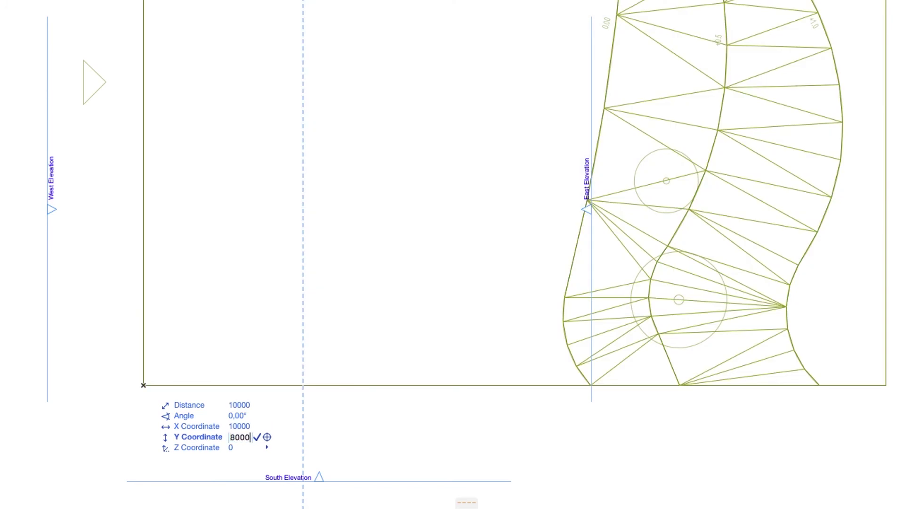
{"action": "key", "text": "Return"}
{"action": "key", "text": "Return"}
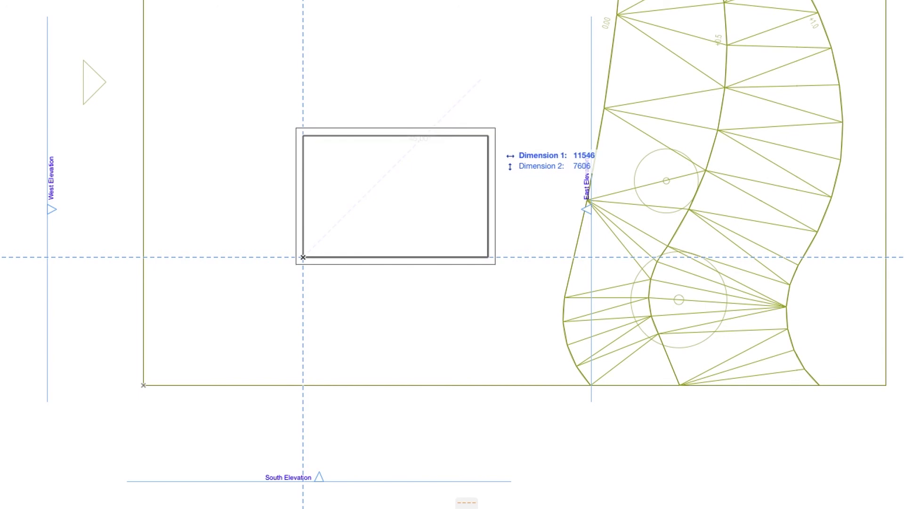
Close the rectangle at 10000 wide by 6000 deep and show the walls in 3D.
{"action": "key", "text": "x"}
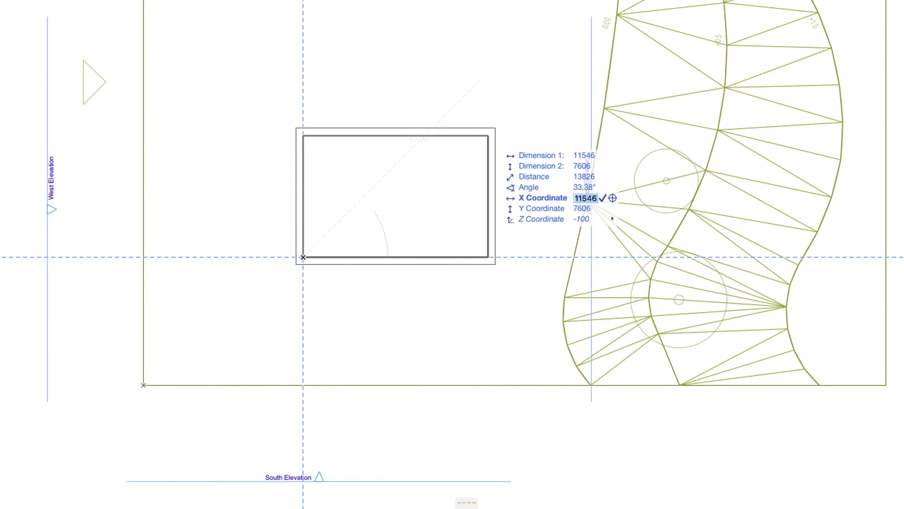
{"action": "type", "text": "10000"}
{"action": "key", "text": "Tab"}
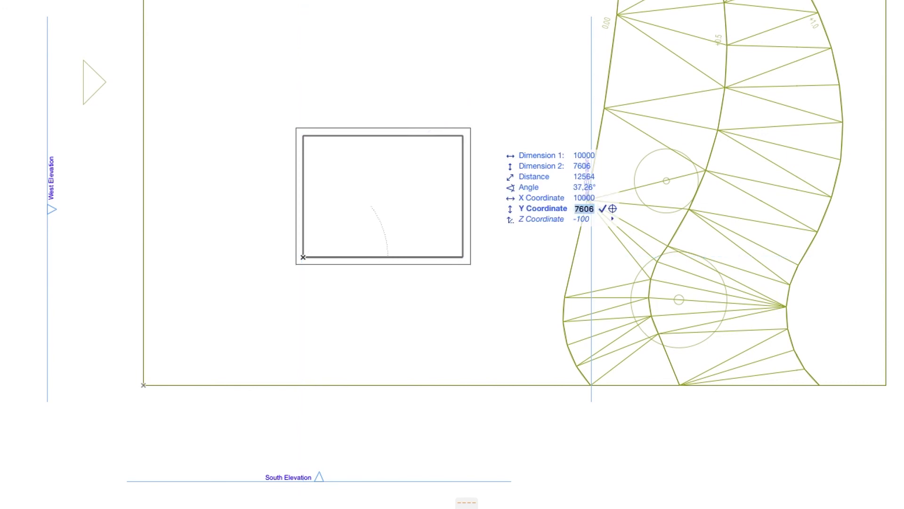
{"action": "type", "text": "6000"}
{"action": "key", "text": "Return"}
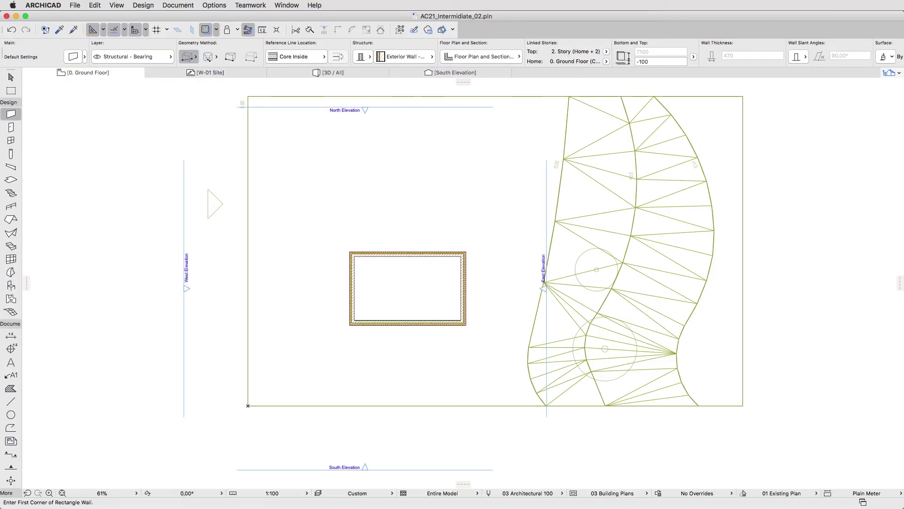
{"action": "key", "text": "F3"}
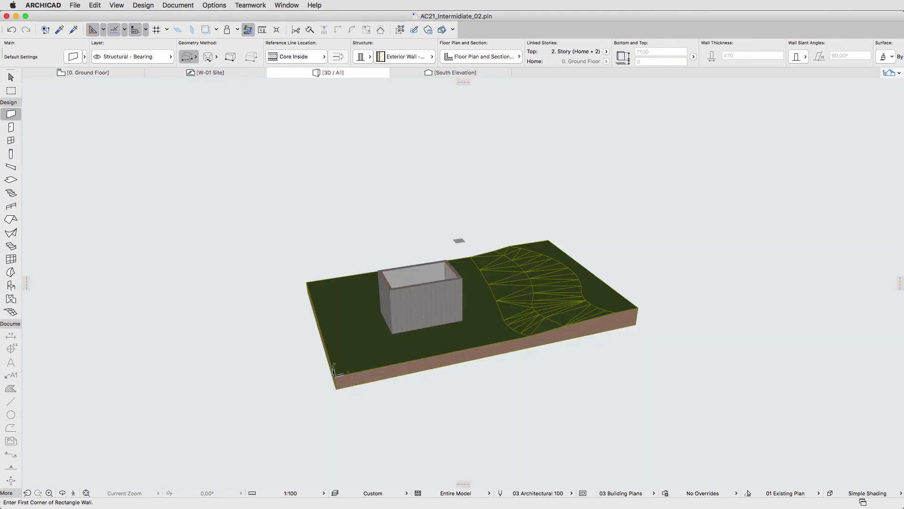